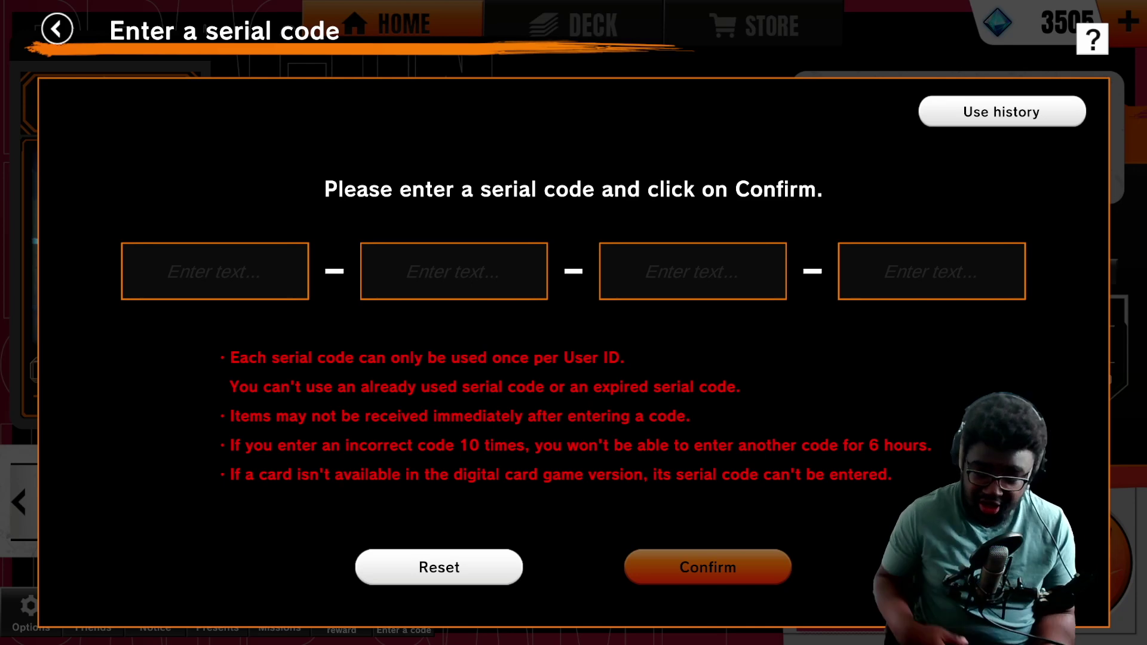
Step: Switch to the Showcase folder holding codes.txt and the Code Injector
key("alt+Tab")
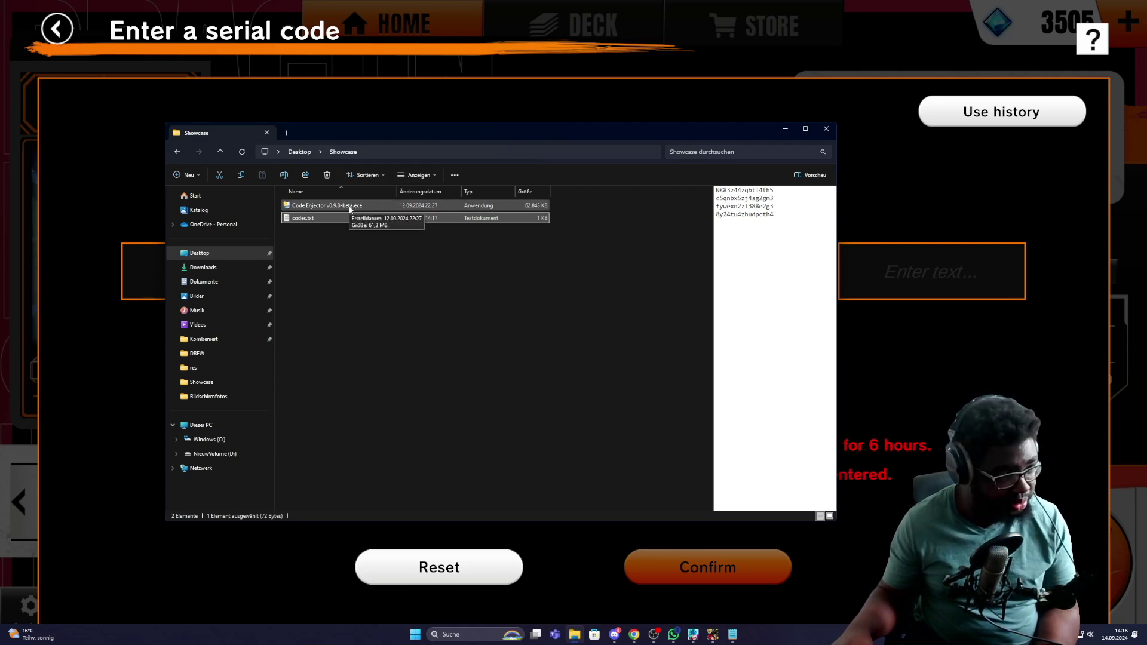
Step: Launch Code Injector, drag its one-minute prompt over the game's serial code page, and accept it
double_click(351, 208)
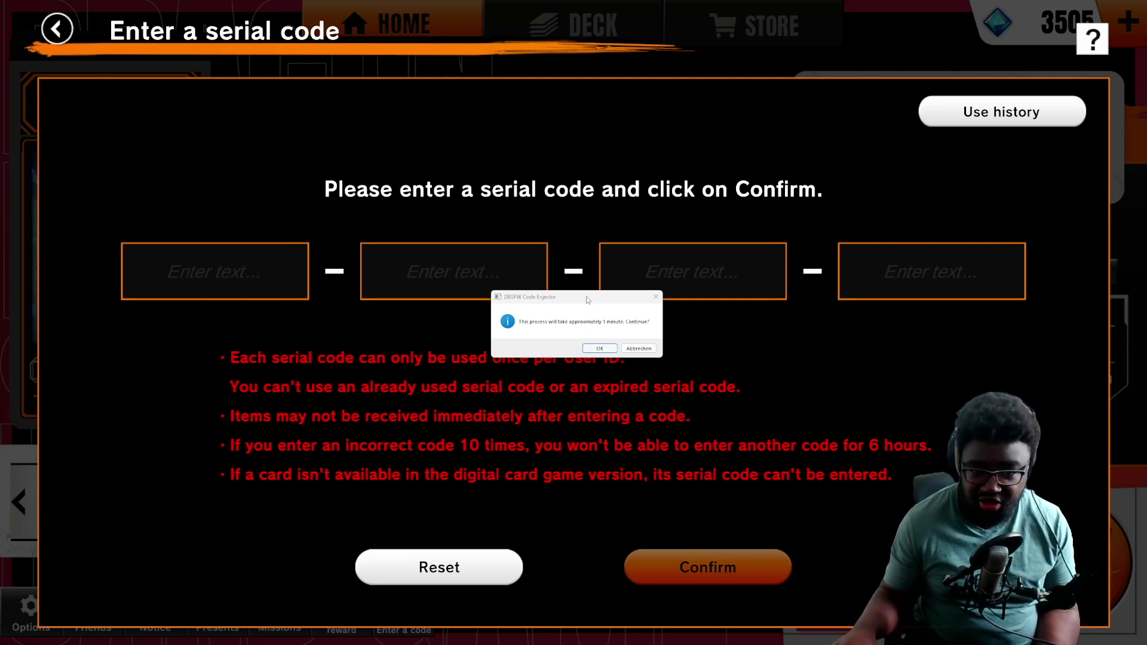
left_click(587, 299)
left_click_drag(587, 299, 506, 352)
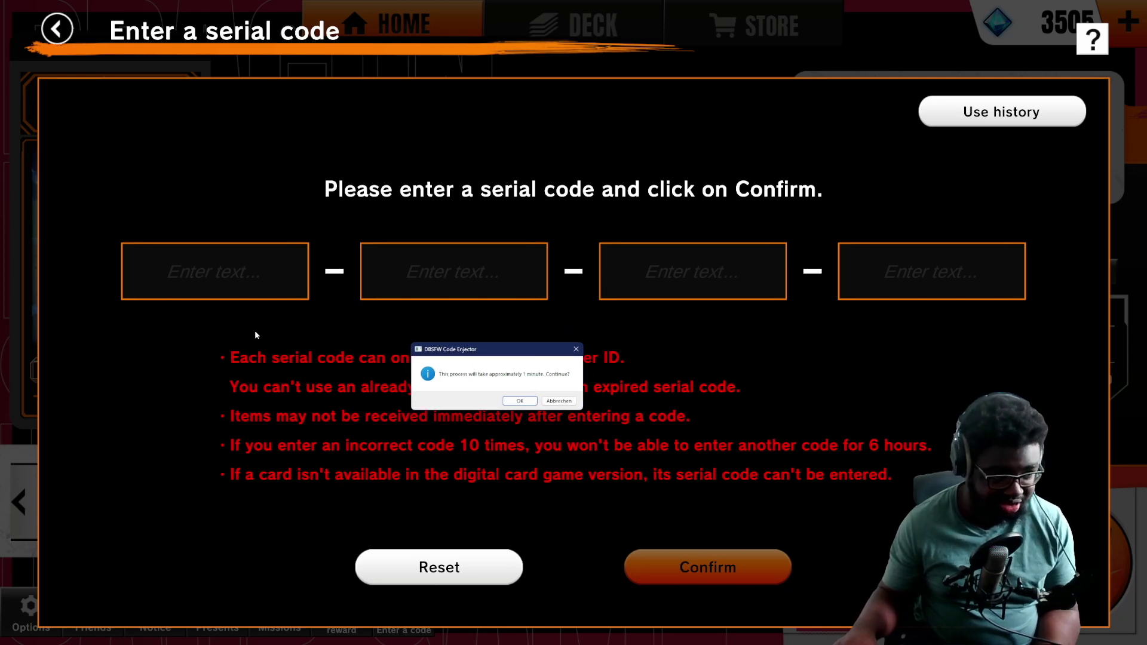
left_click(519, 401)
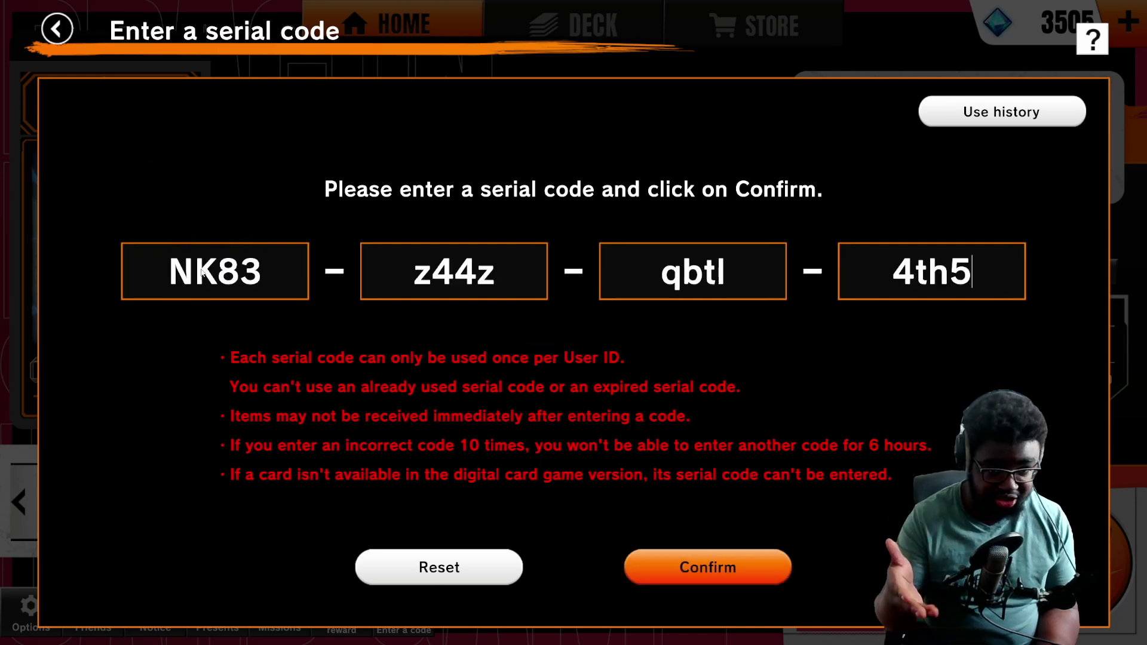
Step: Redeem the first two serial codes, closing each success message
left_click(707, 567)
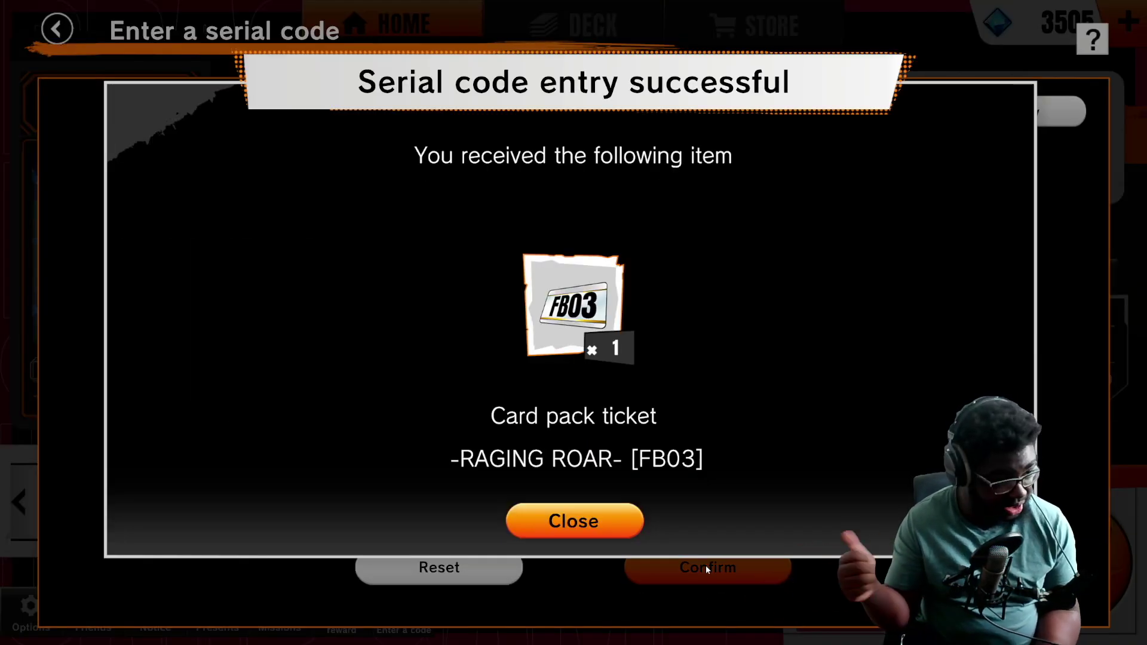
left_click(572, 519)
left_click(200, 268)
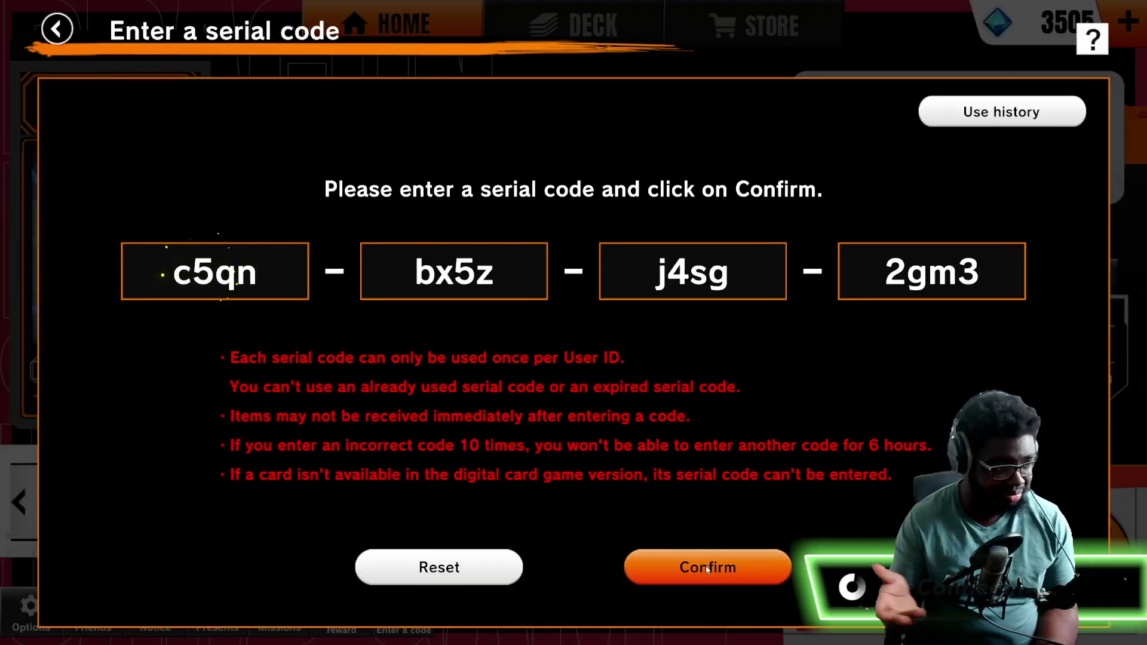
left_click(707, 567)
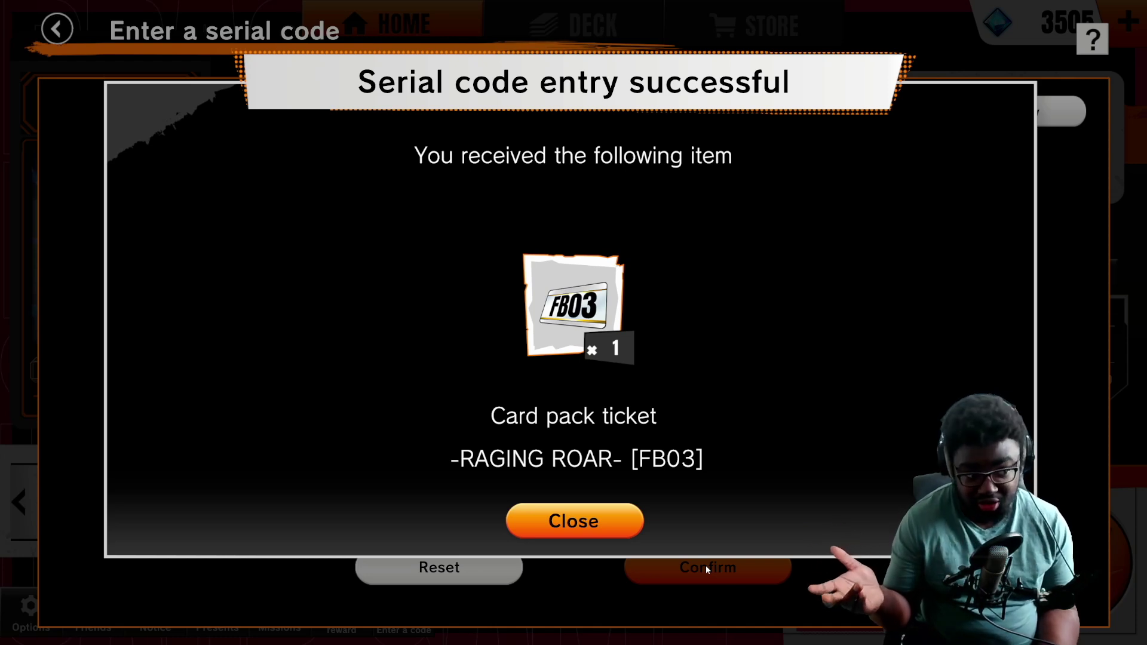
key("Return")
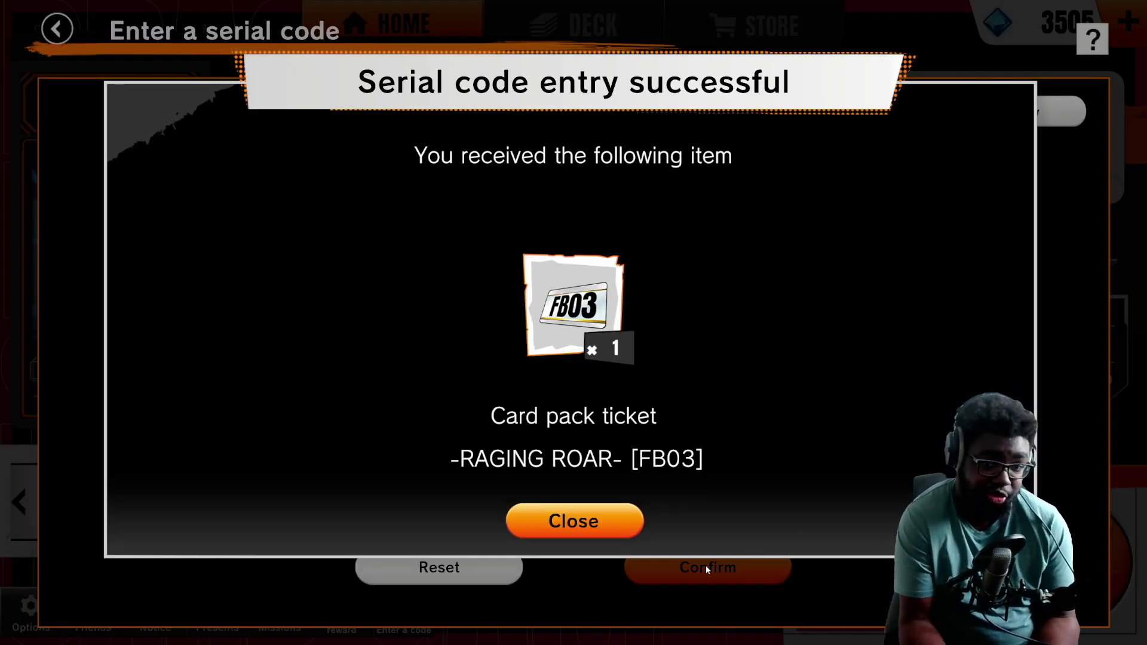
Step: Redeem the third and fourth codes for FB03 pack tickets and acknowledge the injector's Done message
left_click(572, 519)
left_click(203, 272)
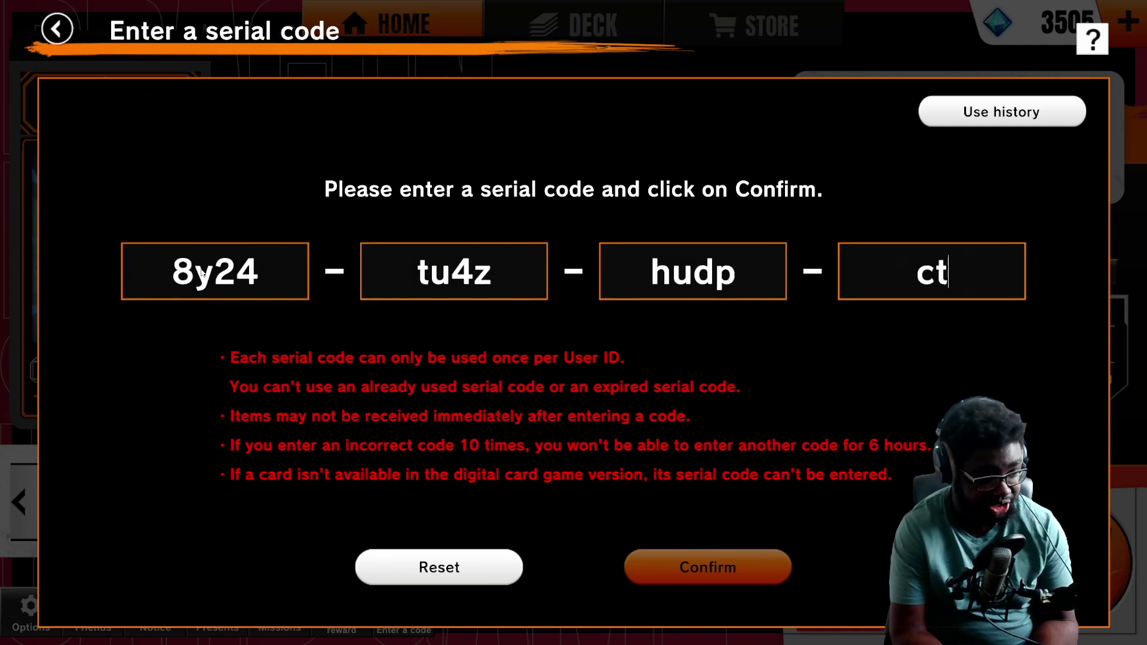
left_click(707, 567)
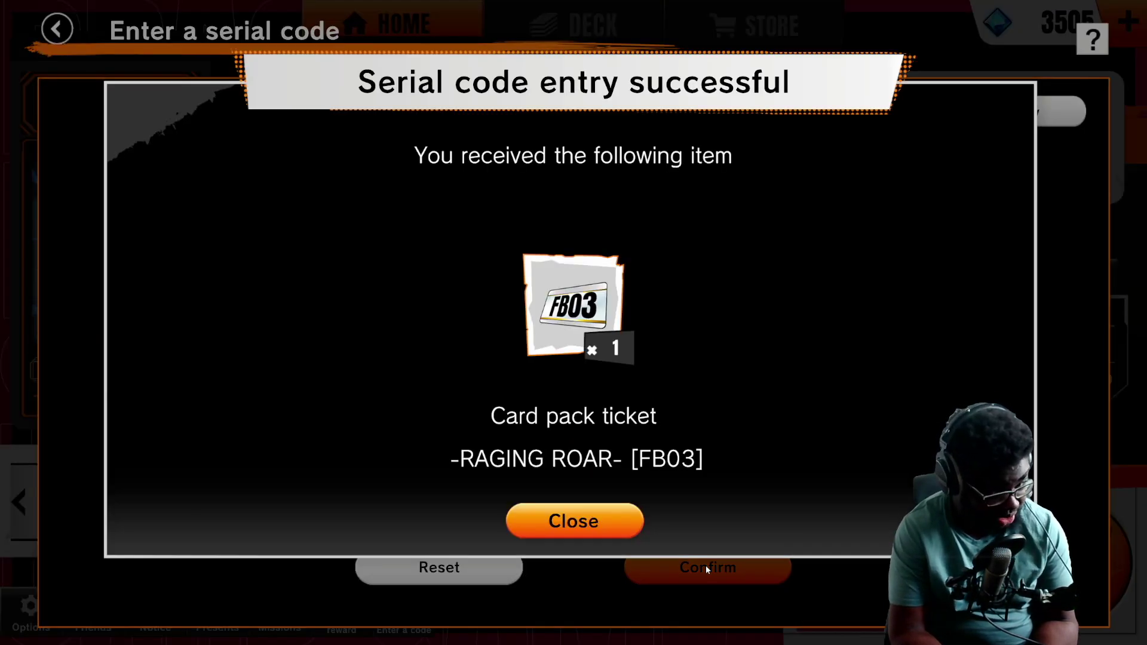
left_click(572, 519)
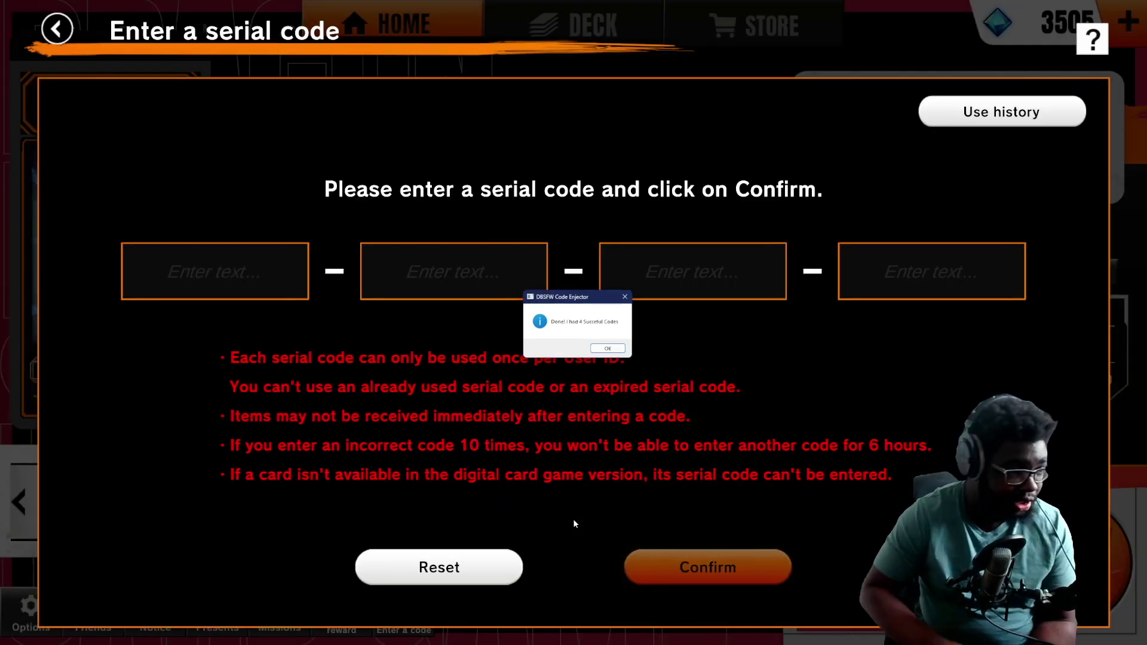
left_click(608, 349)
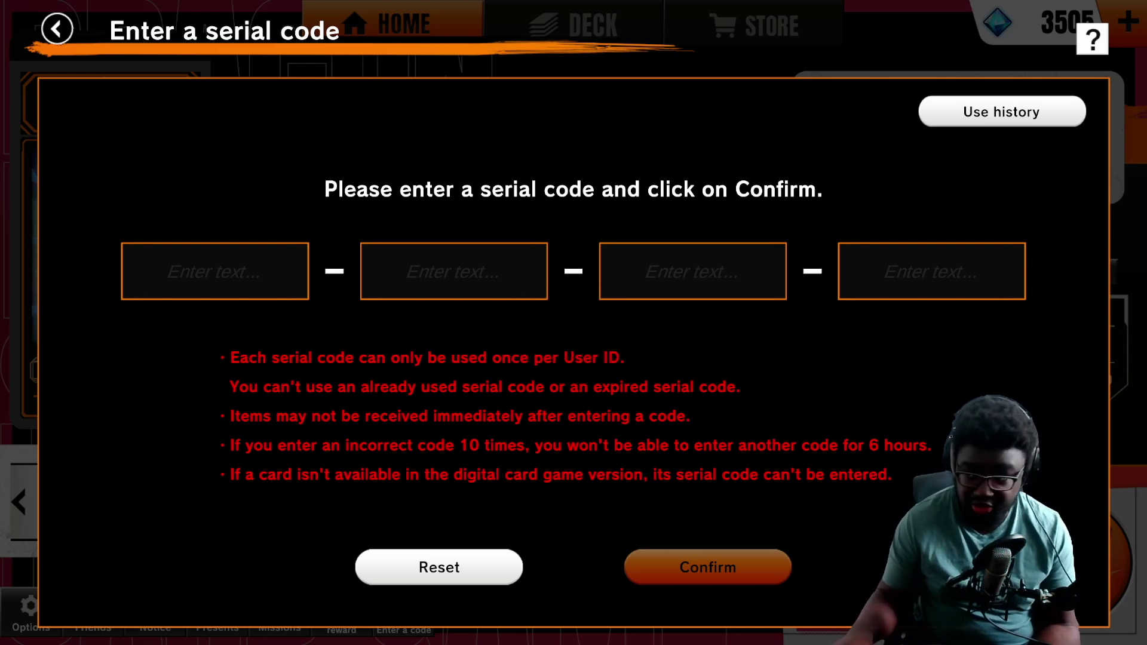
Step: Bring the Showcase folder over the game and relaunch the Code Injector, confirming the run
key("alt+Tab")
left_click_drag(531, 90, 539, 124)
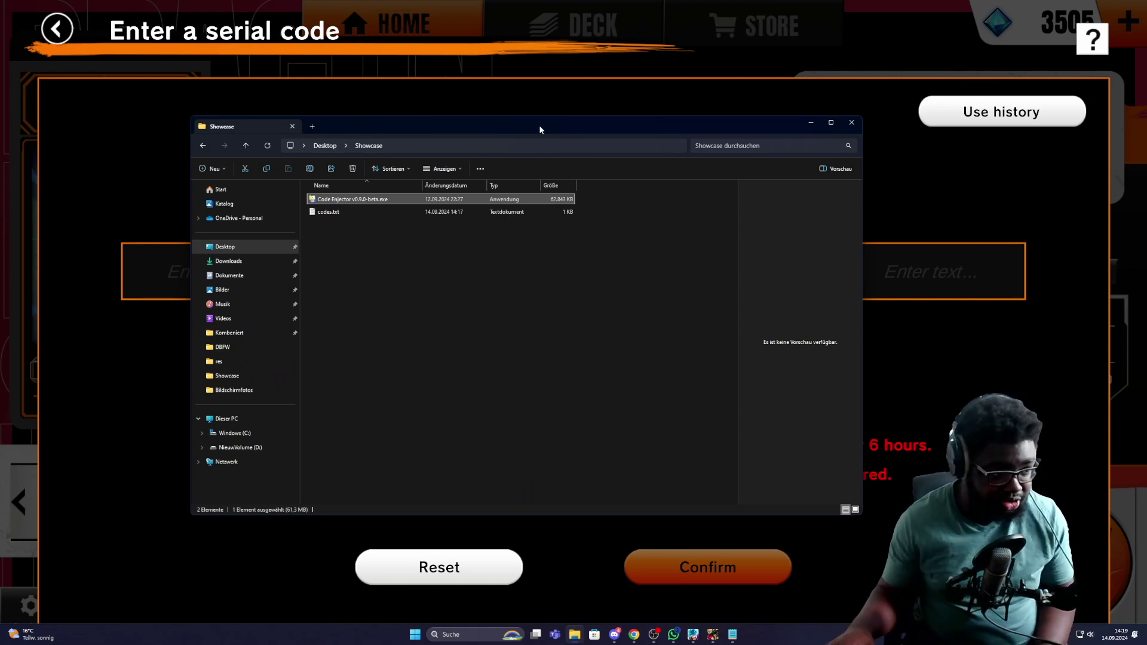
double_click(355, 201)
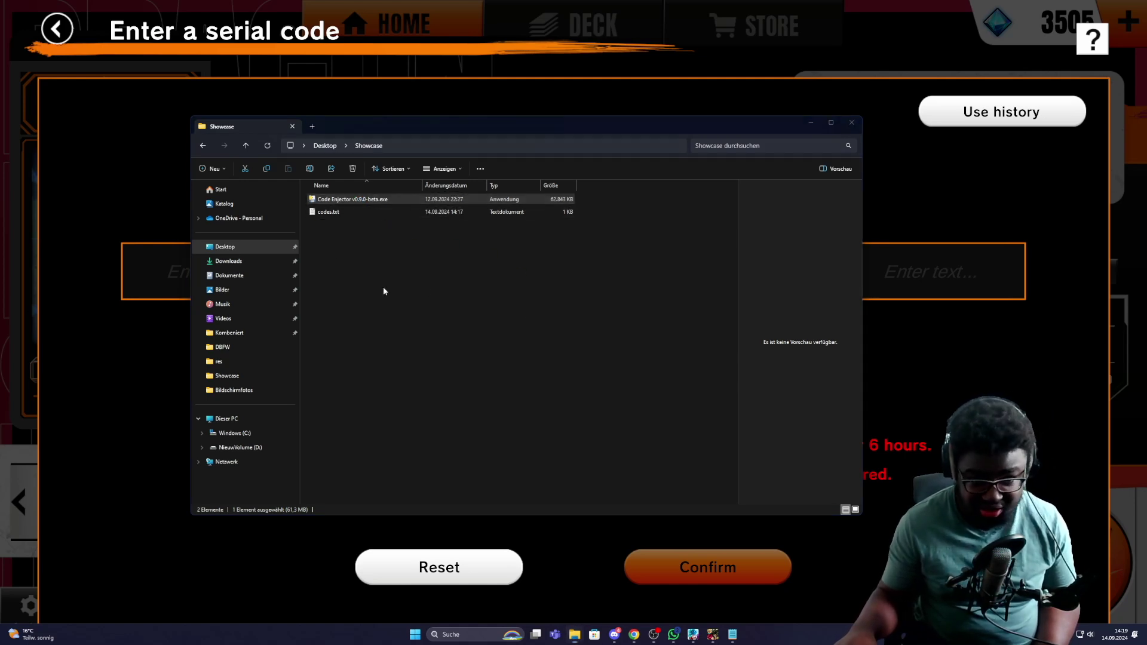
left_click(603, 348)
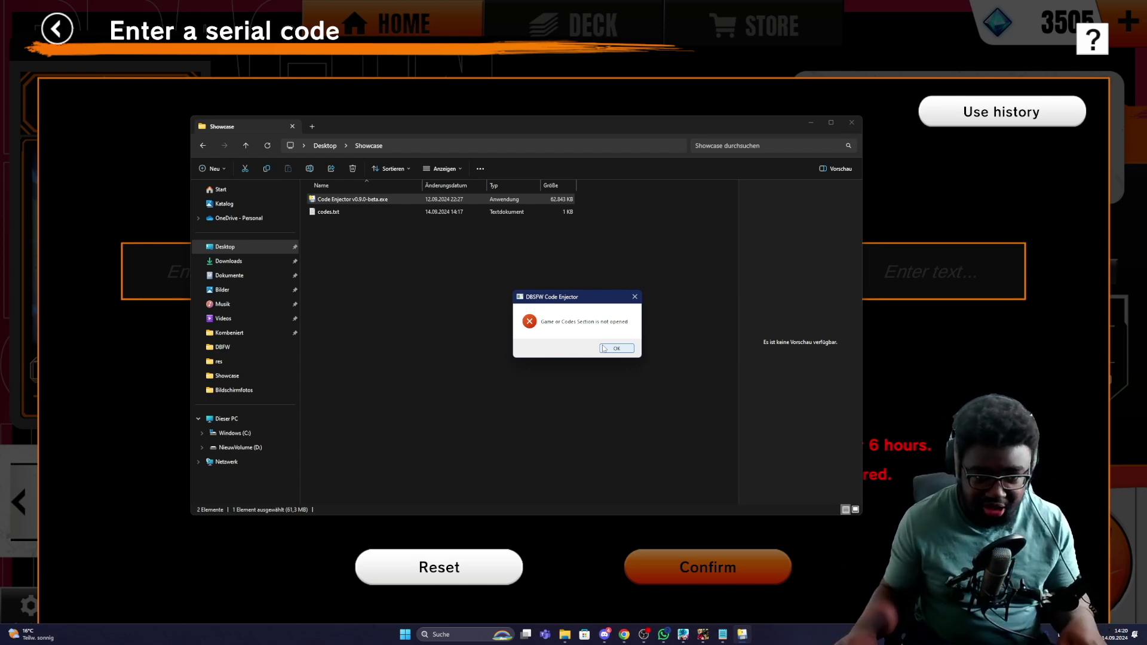
Step: Dismiss the 'code section not opened' error, preview codes.txt, and move the folder window right
left_click(604, 348)
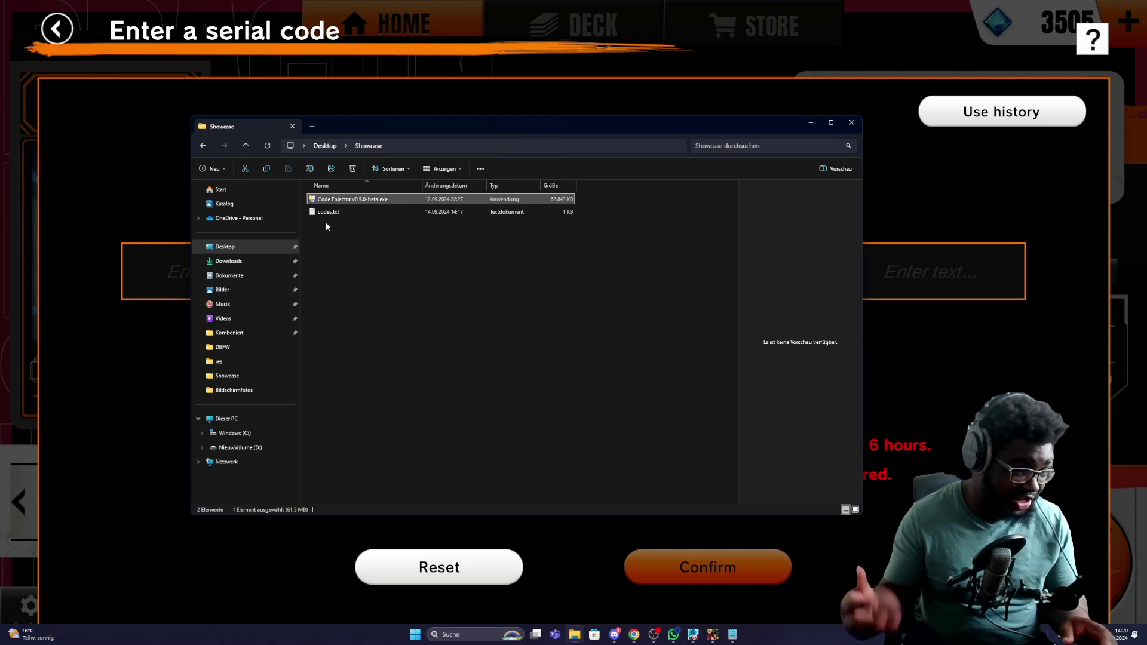
left_click(345, 210)
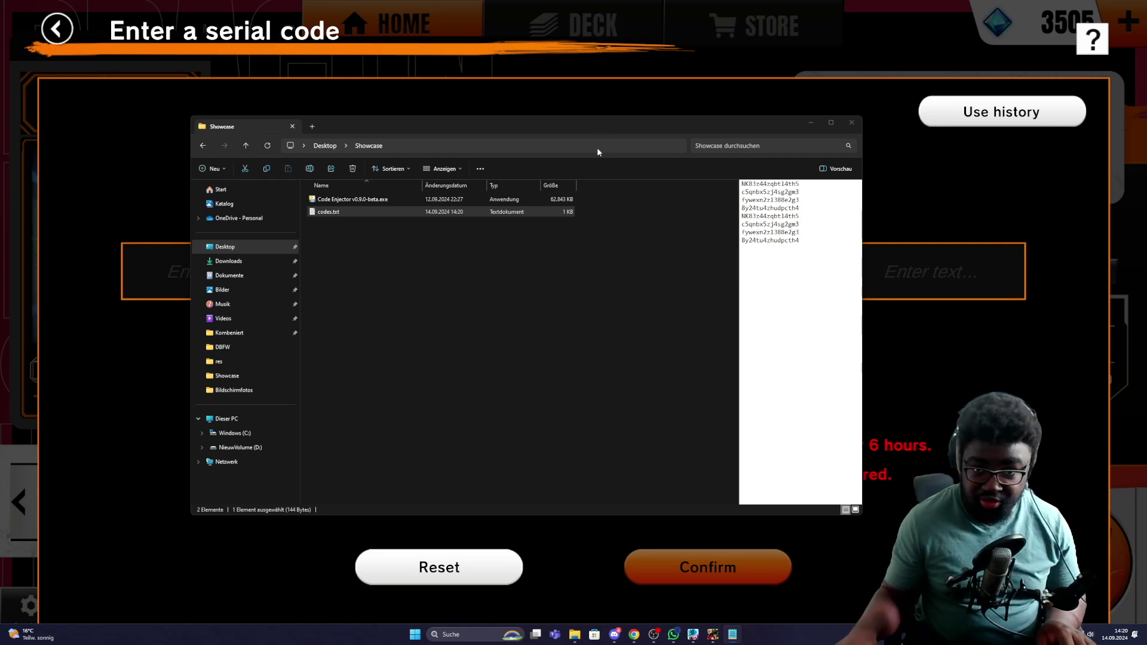
left_click_drag(600, 126, 1146, 127)
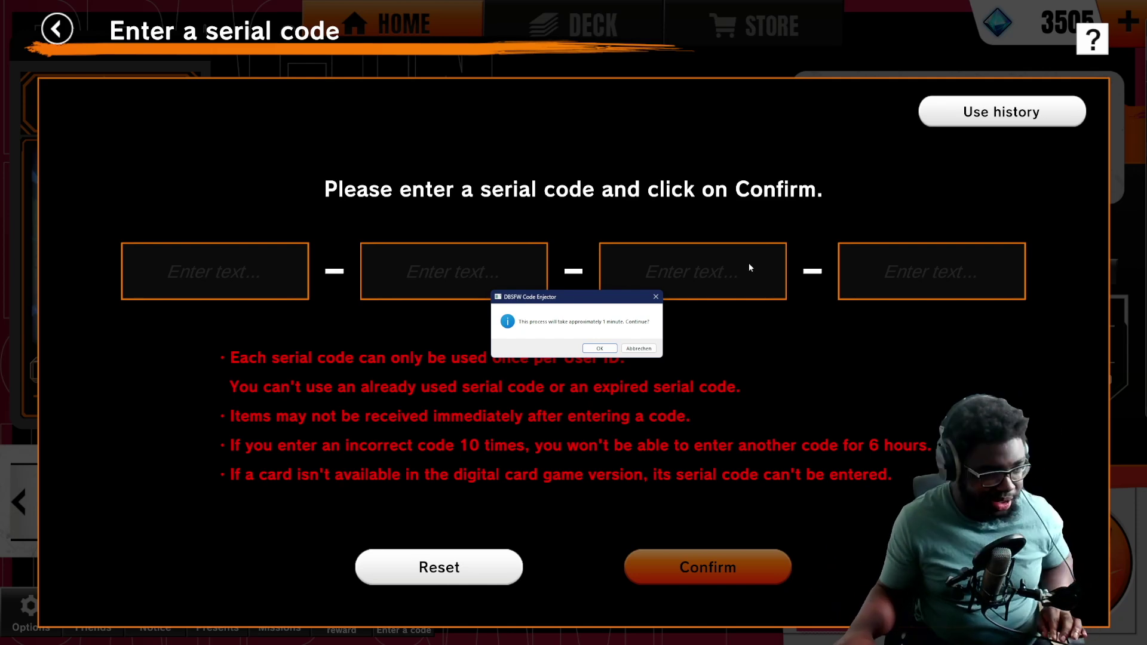
Step: Start automatic entry; the first two serial codes are rejected as already entered
left_click(599, 348)
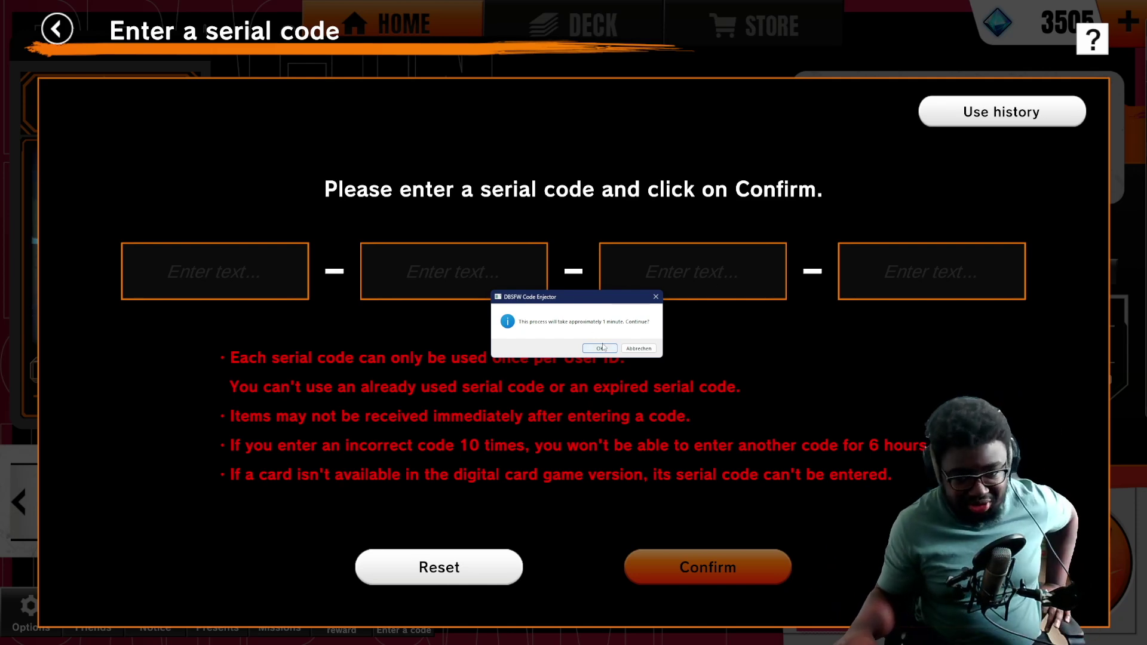
left_click(201, 272)
left_click(707, 568)
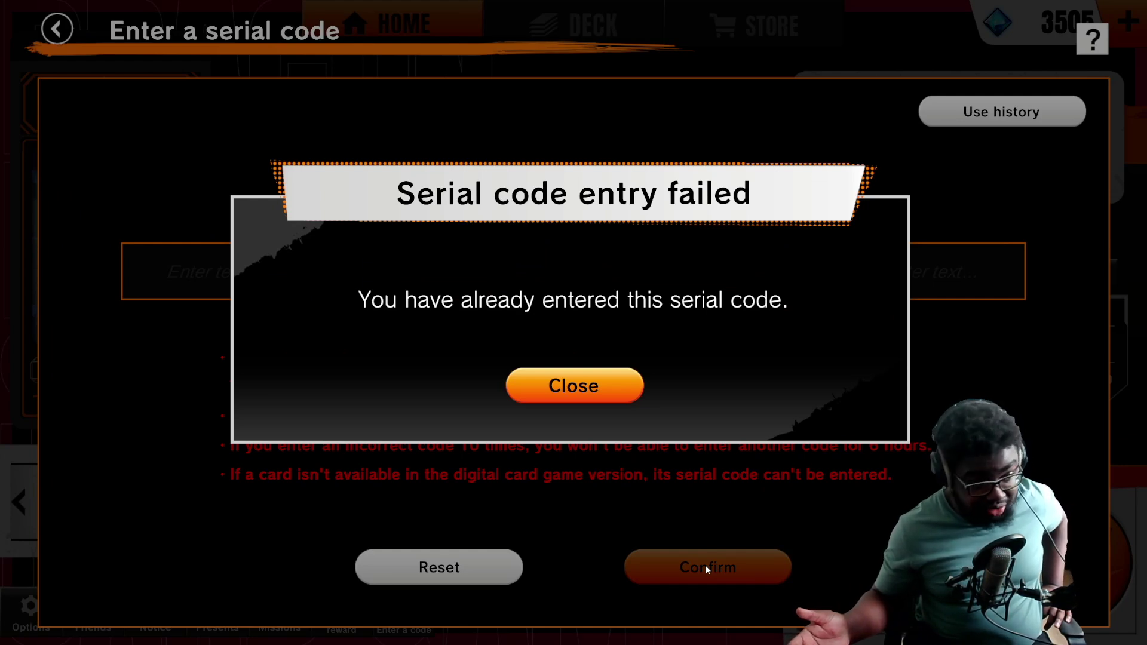
left_click(705, 565)
left_click(199, 268)
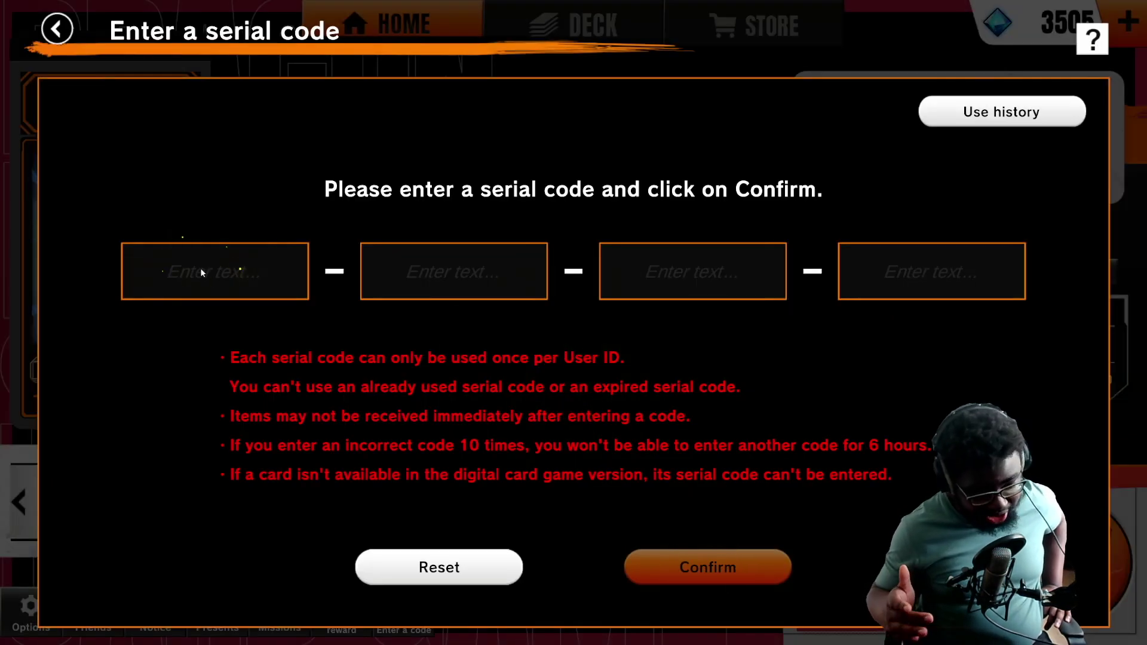
left_click(707, 568)
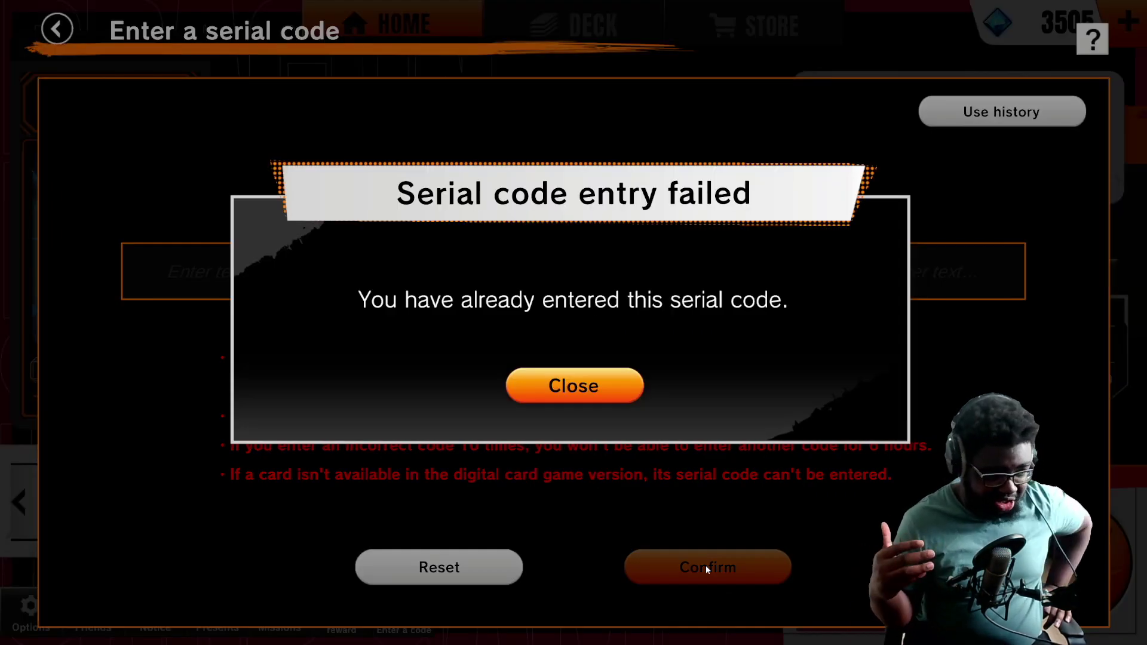
left_click(575, 376)
Step: Submit the third and fourth serial codes, dismissing each 'entry failed' message
left_click(199, 268)
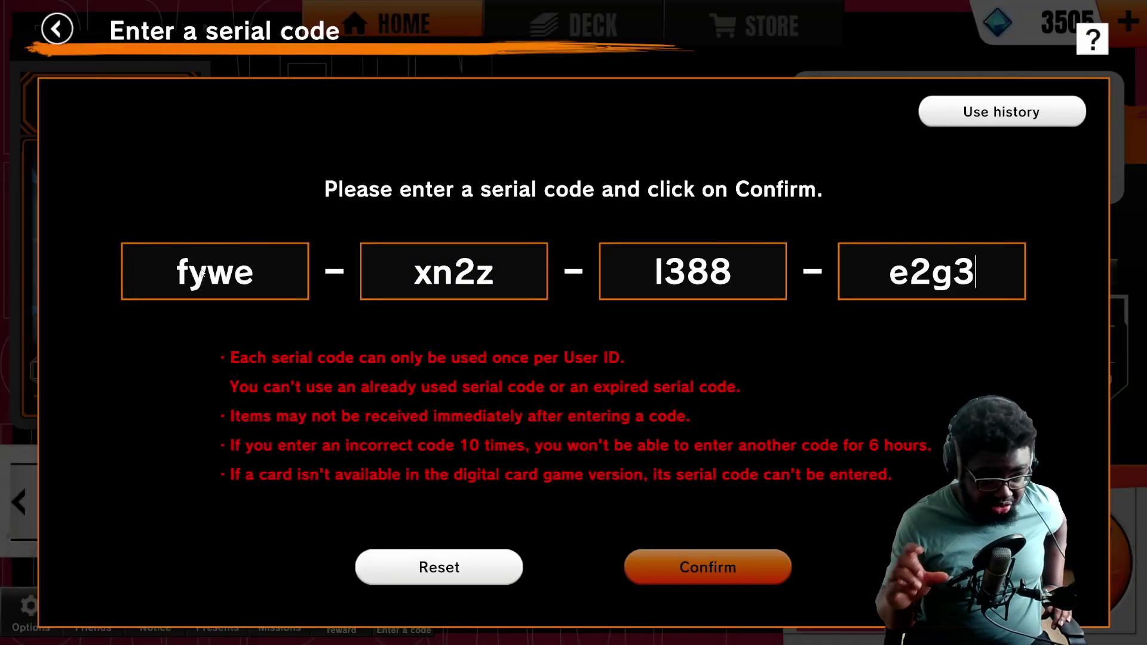
left_click(203, 272)
left_click(706, 567)
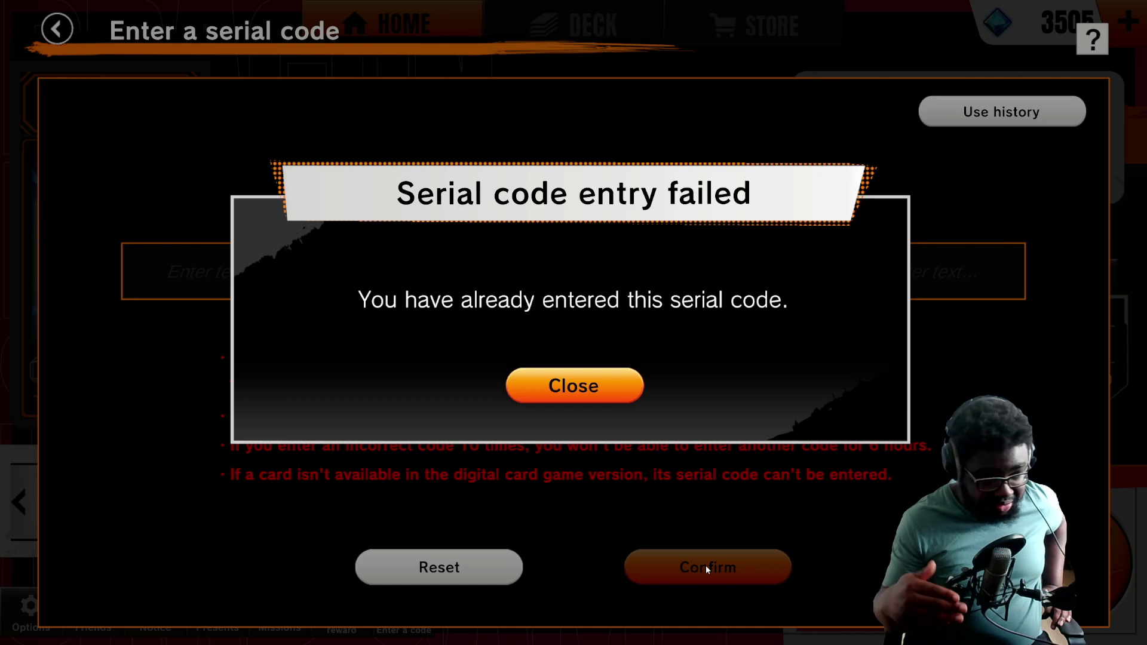
left_click(705, 565)
left_click(205, 270)
left_click(203, 272)
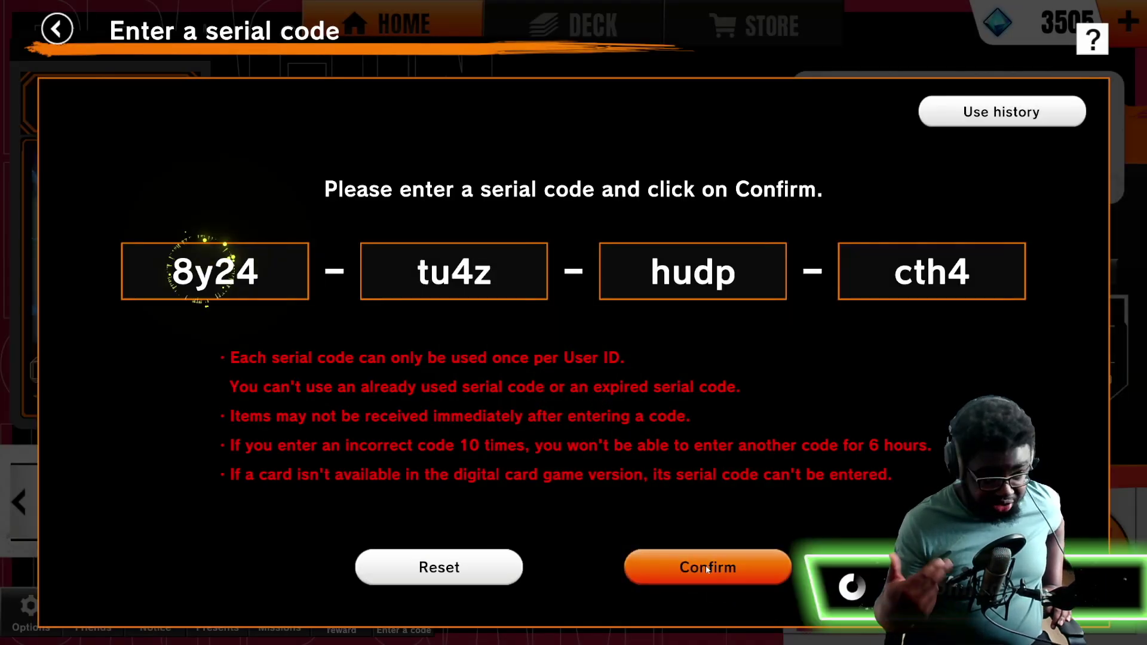
left_click(707, 568)
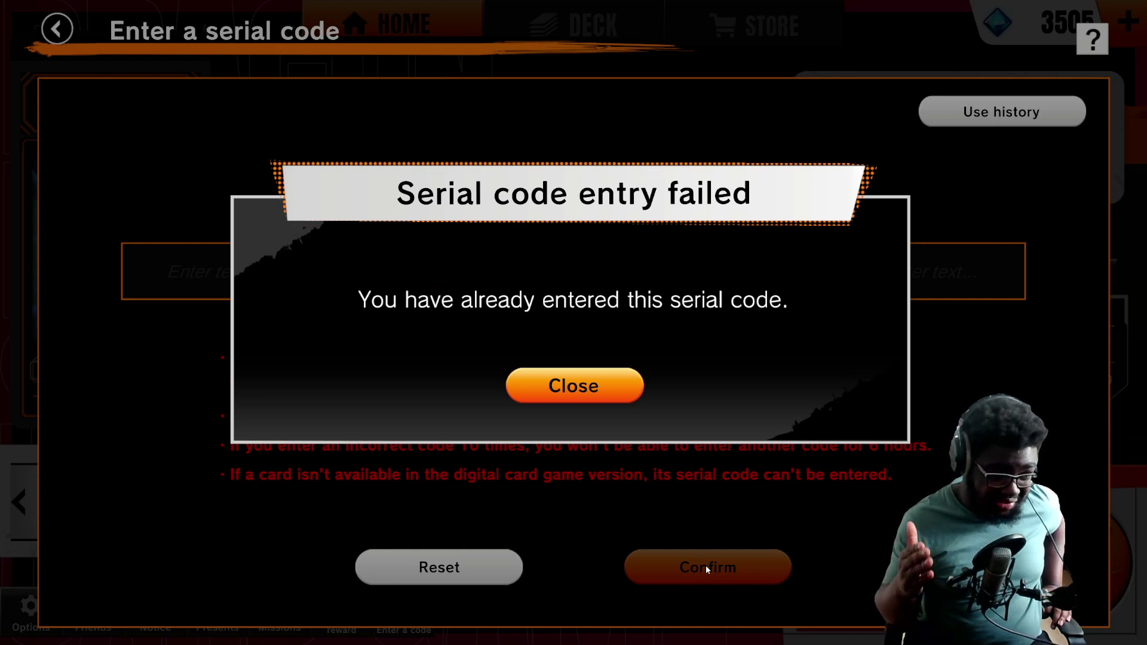
left_click(704, 565)
Step: Resubmit the first serial code and acknowledge the too-many-failures warning
left_click(201, 271)
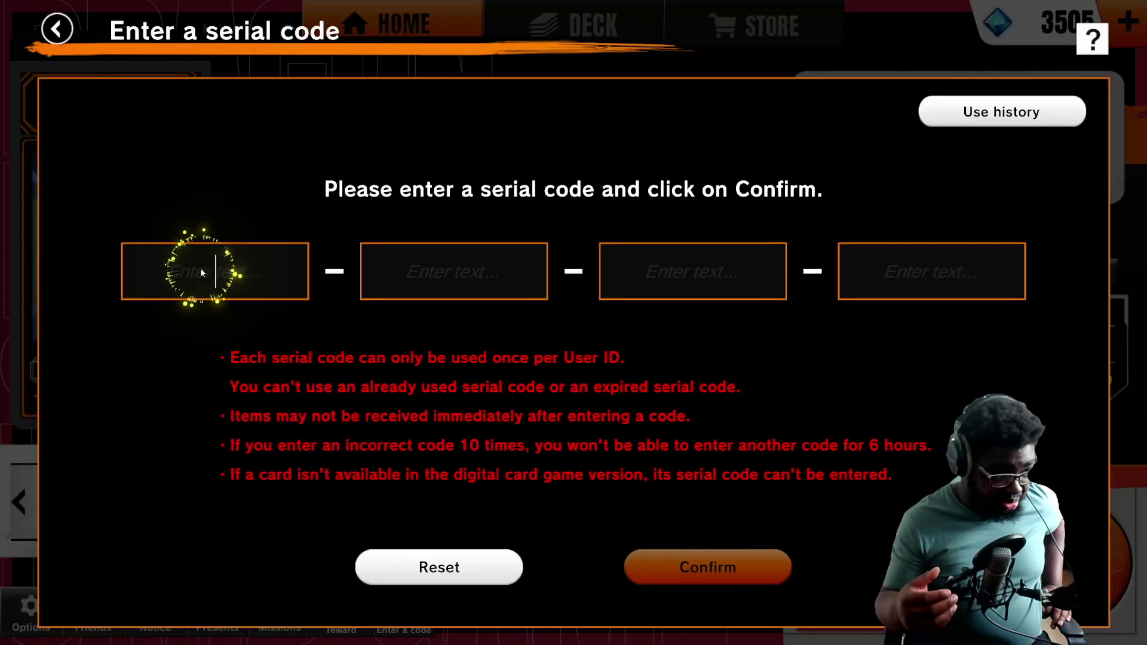
left_click(706, 568)
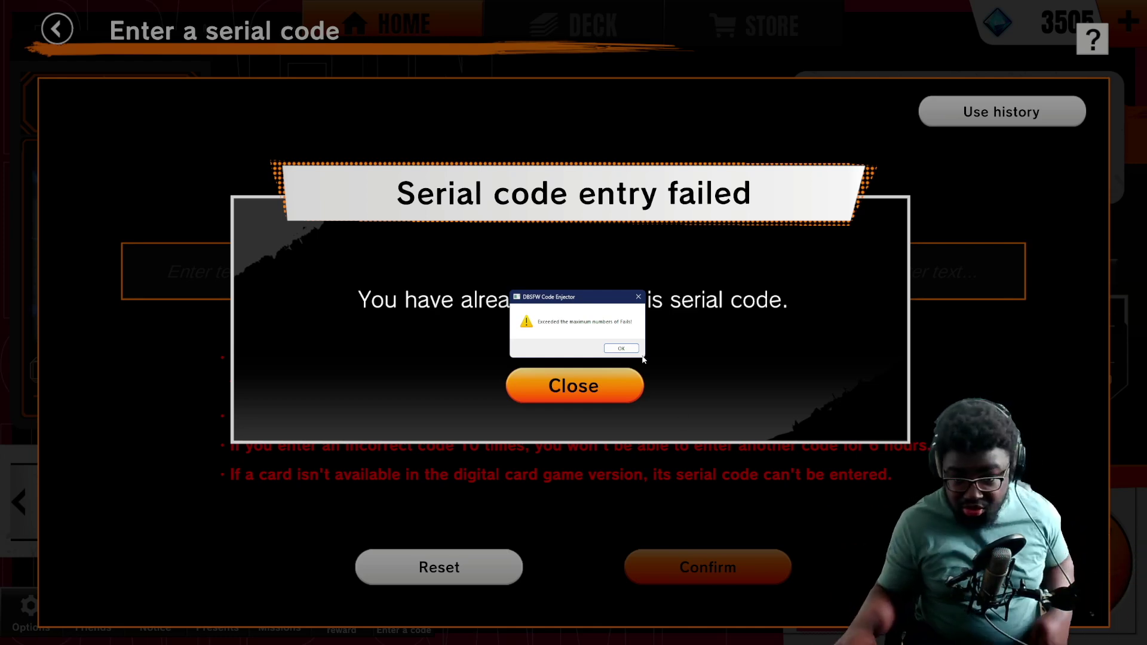
left_click(621, 348)
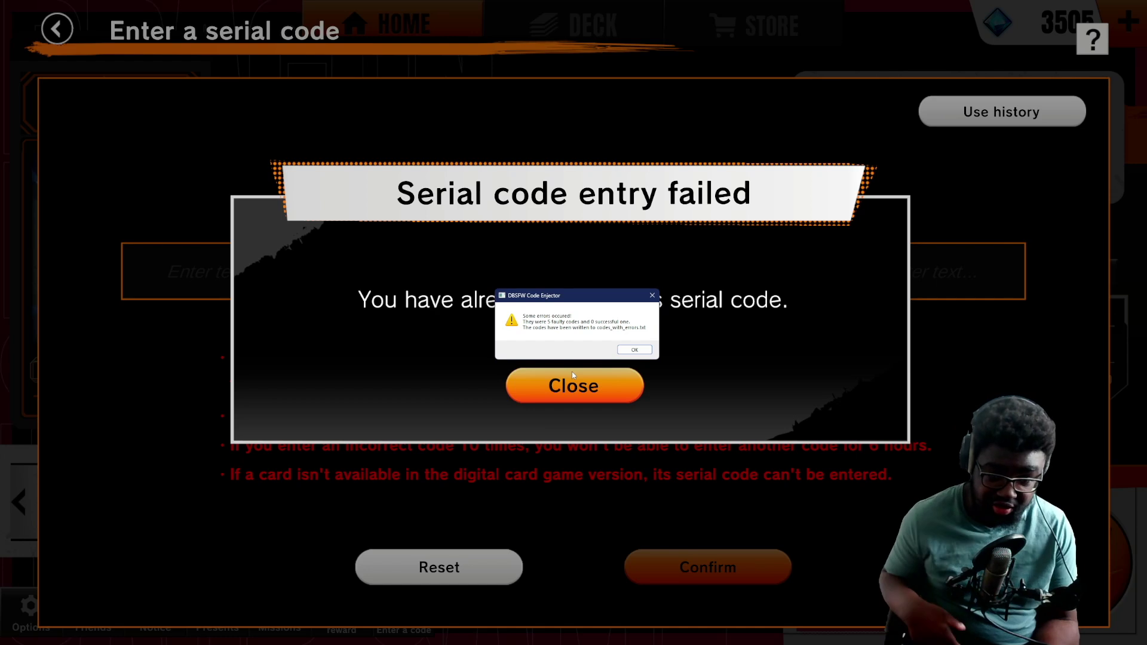
Step: Close the injector's error summary and switch back to the Showcase folder
left_click(634, 350)
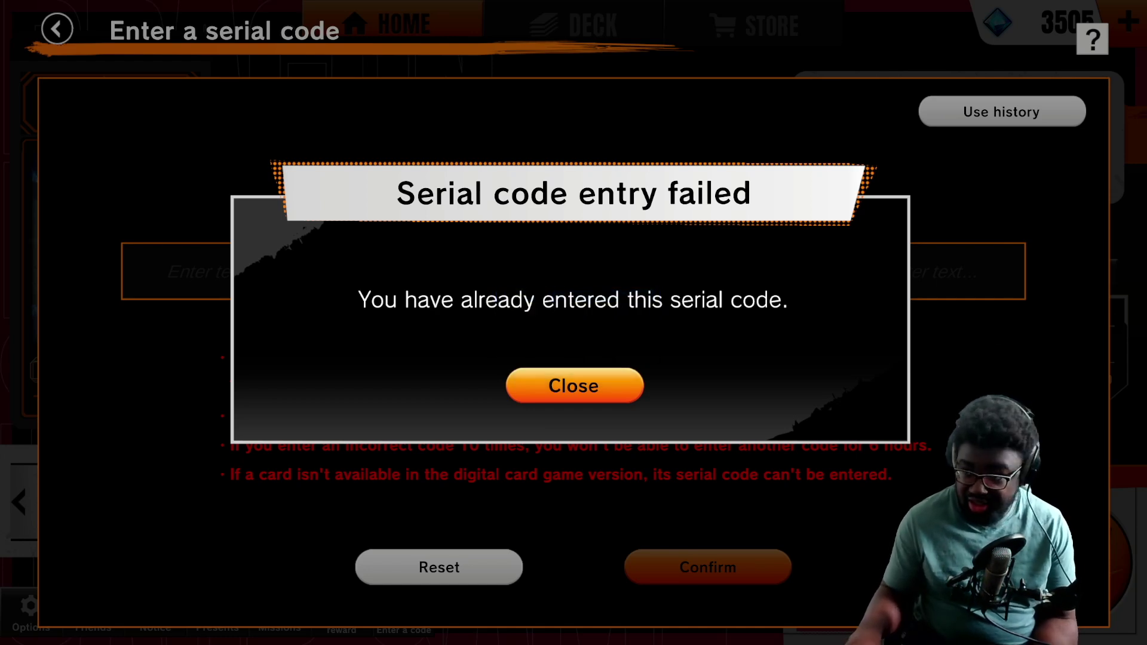
key("alt+Tab")
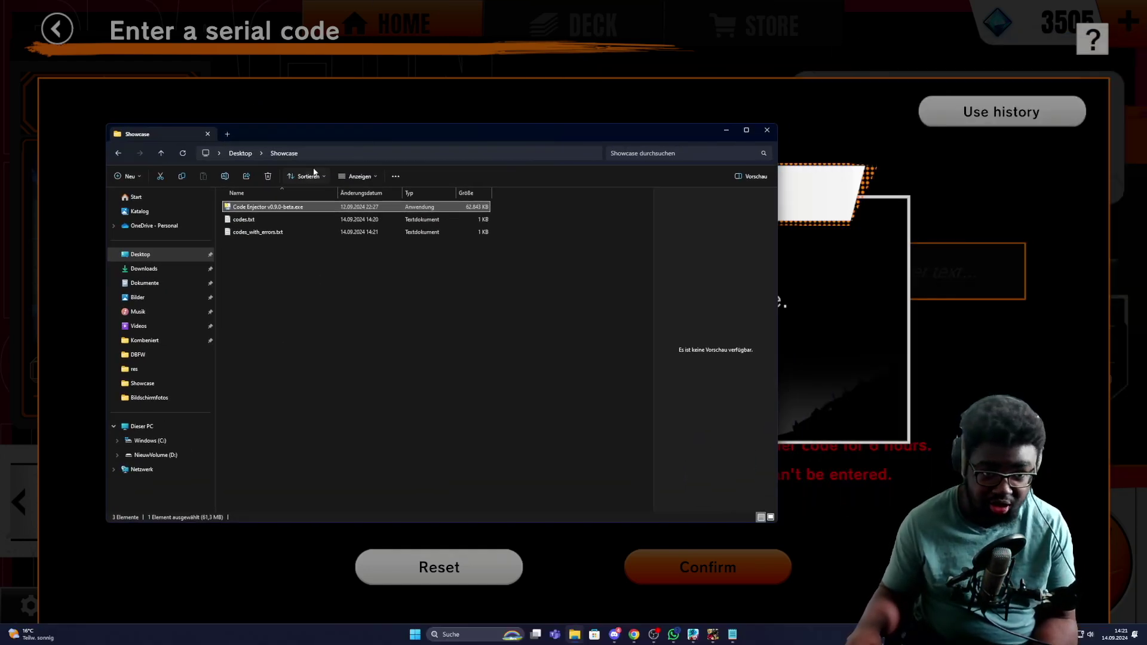
Step: Preview codes_with_errors.txt, then close the game's failure dialog and focus the first code field
left_click(282, 234)
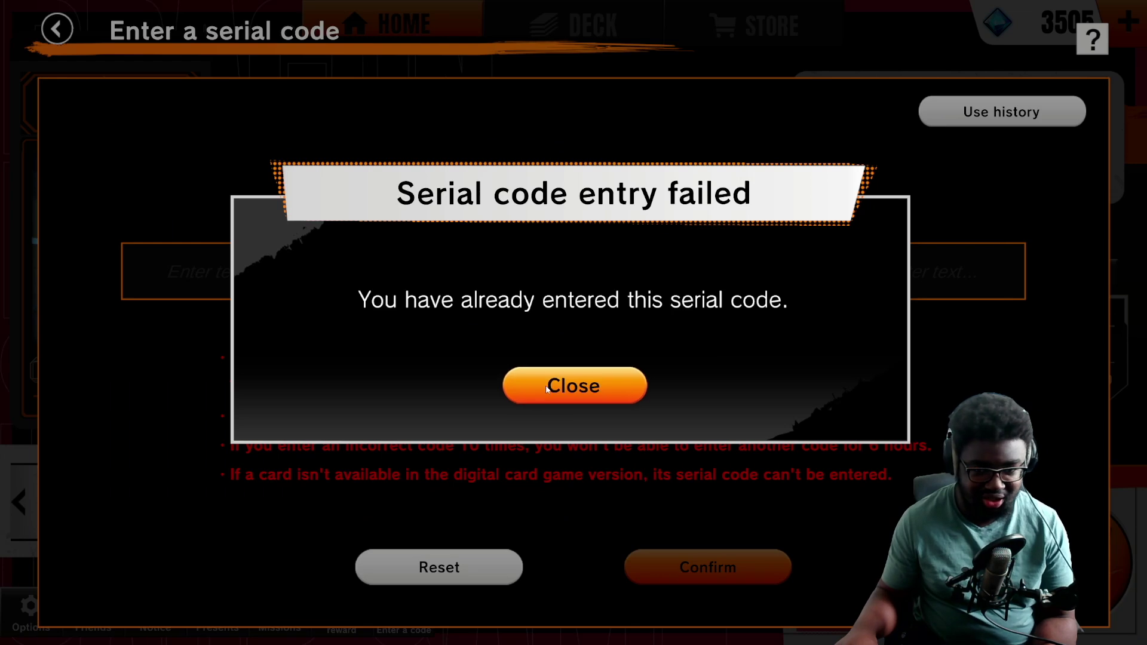
left_click(548, 389)
left_click(178, 267)
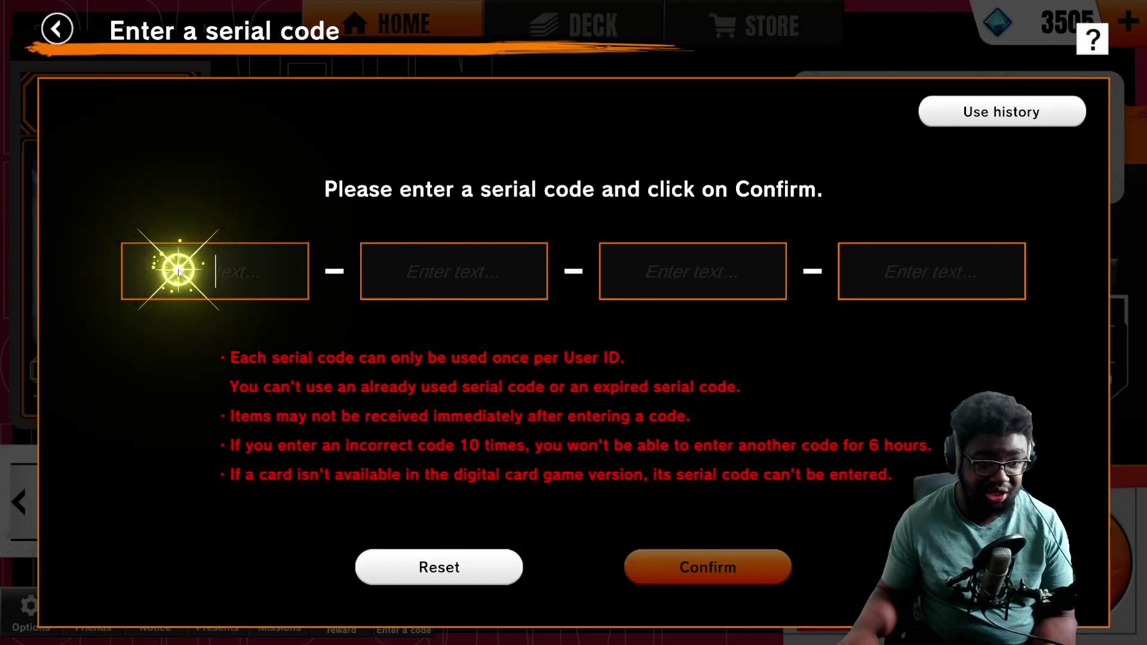